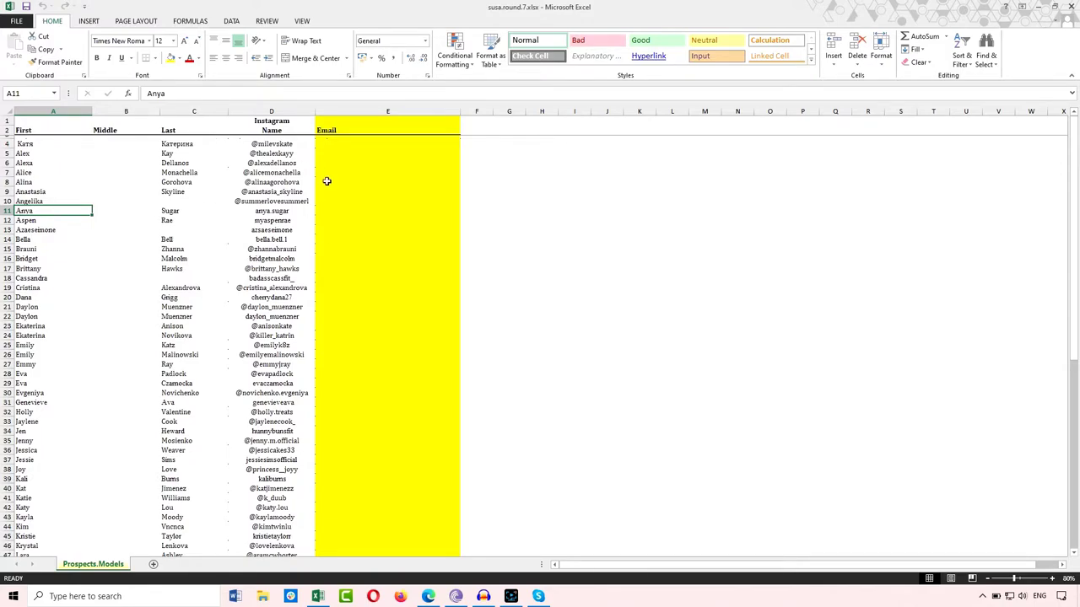
Step: Switch to the Fiverr conversation and start a custom offer for the Instagram contact list gig with a single payment
left_click(1043, 6)
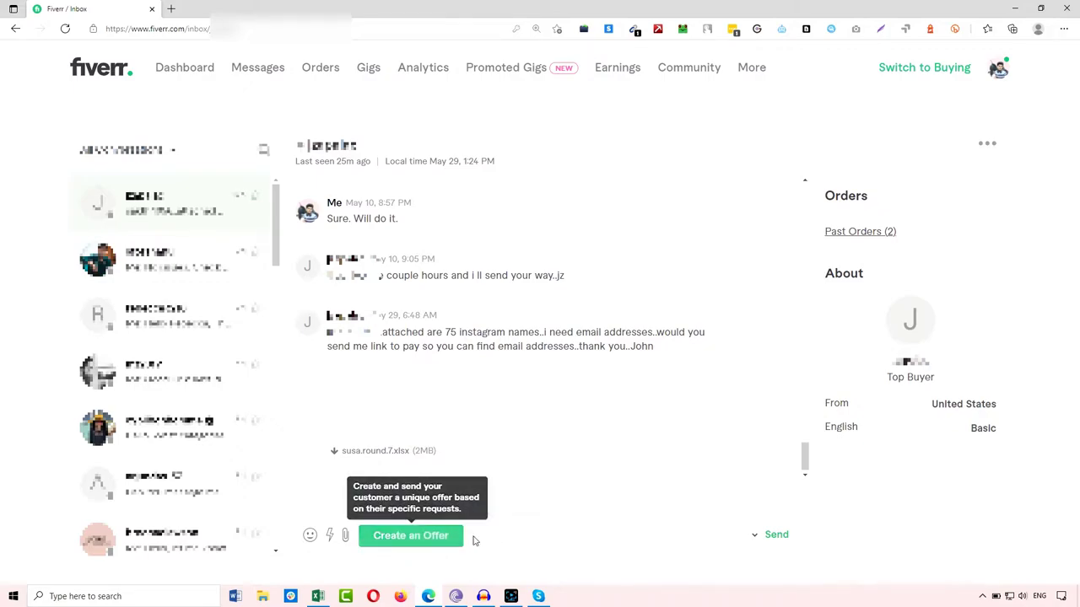
left_click(432, 546)
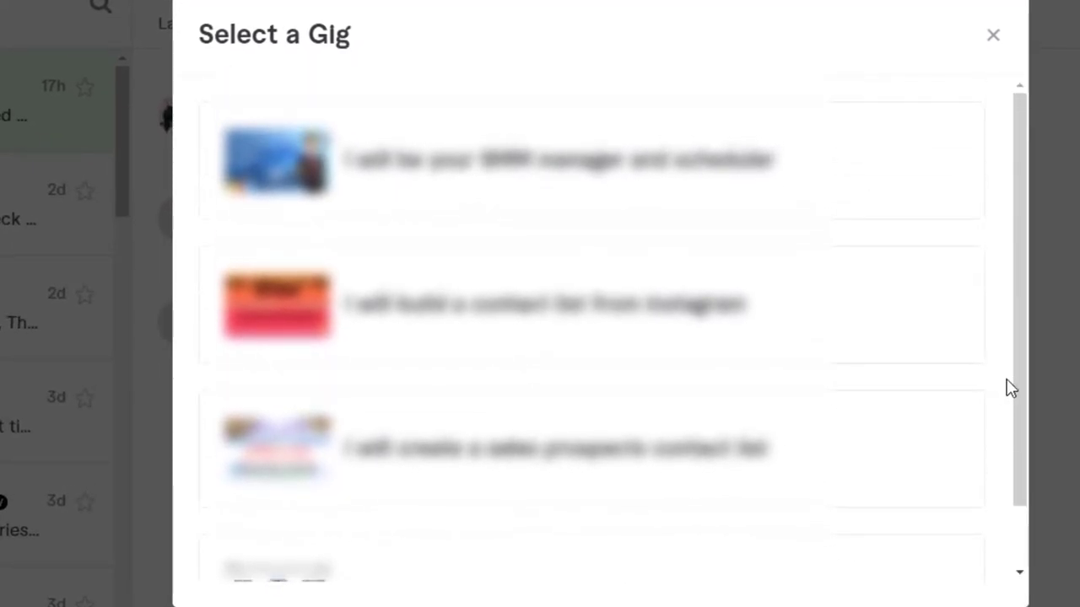
left_click(571, 308)
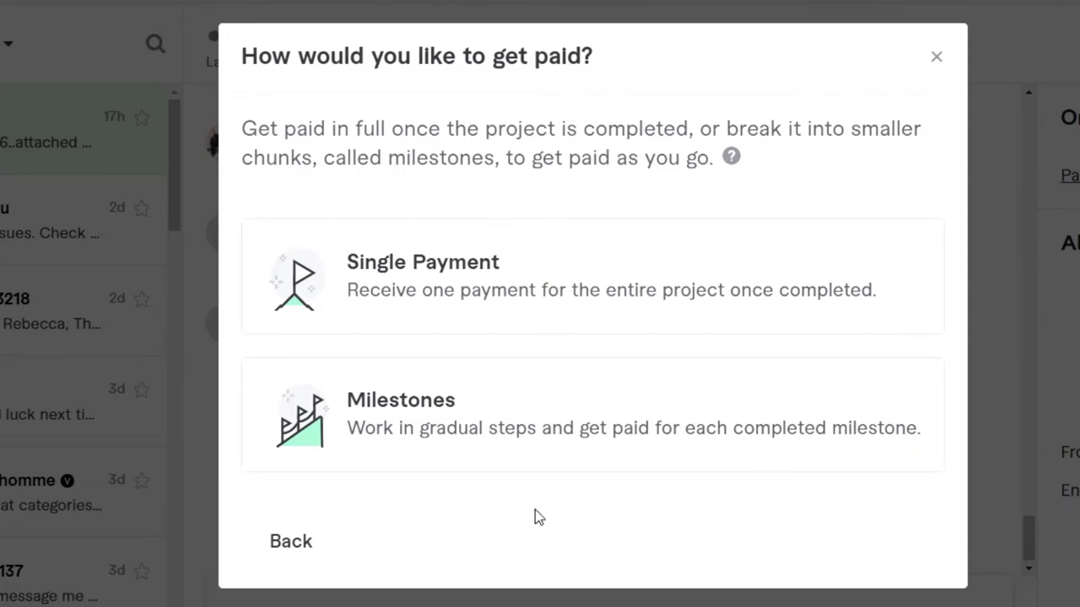
left_click(437, 254)
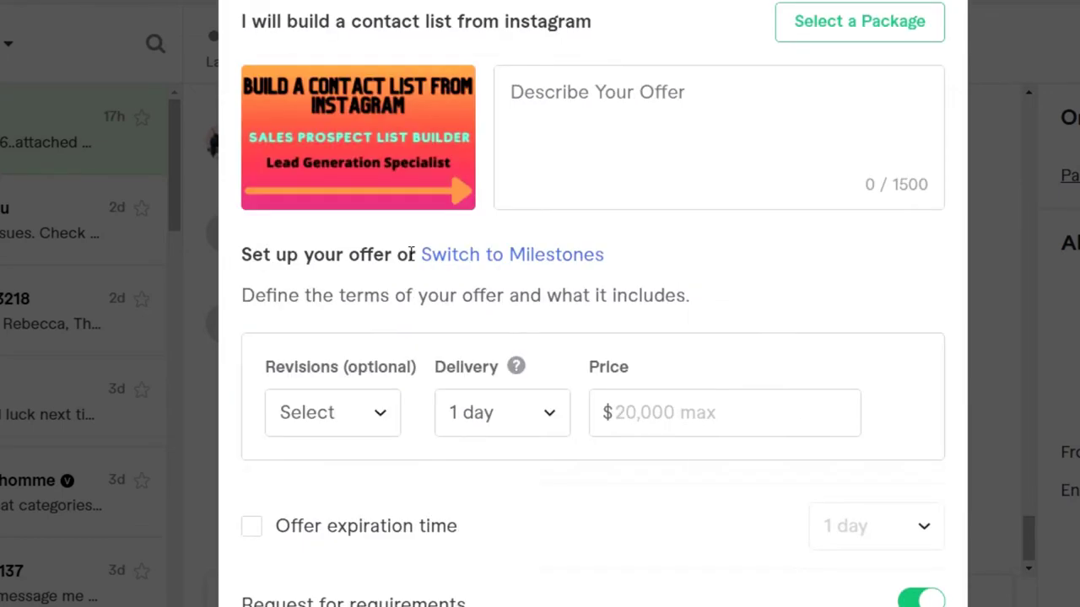
Step: Describe the offer as finding emails of 75 targeted Instagram profiles, with a 24-hour timeline, 7$ payment and 1 revision
left_click(615, 98)
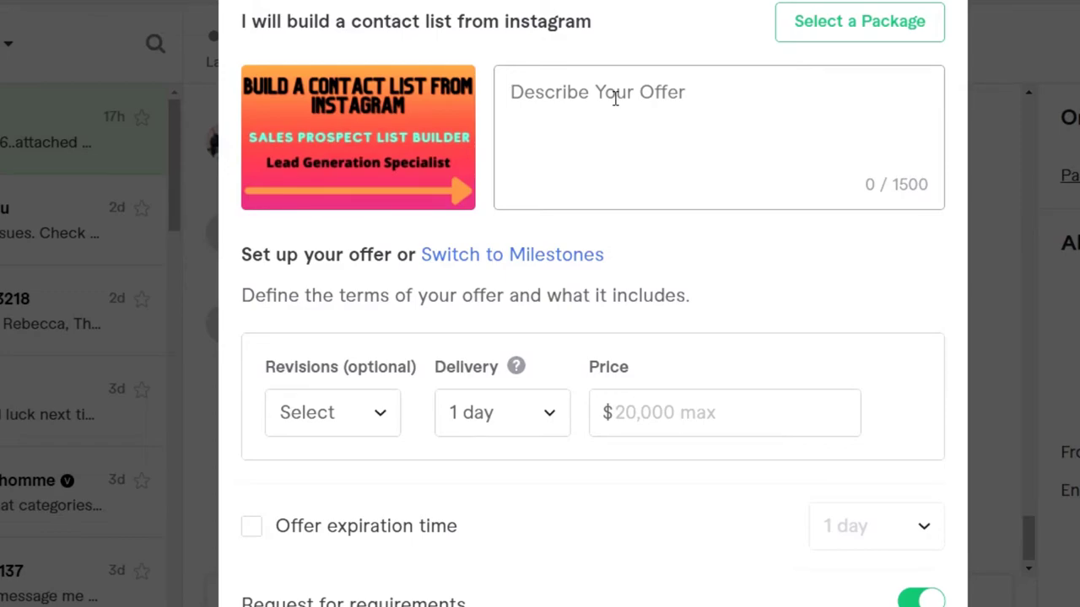
type("As per")
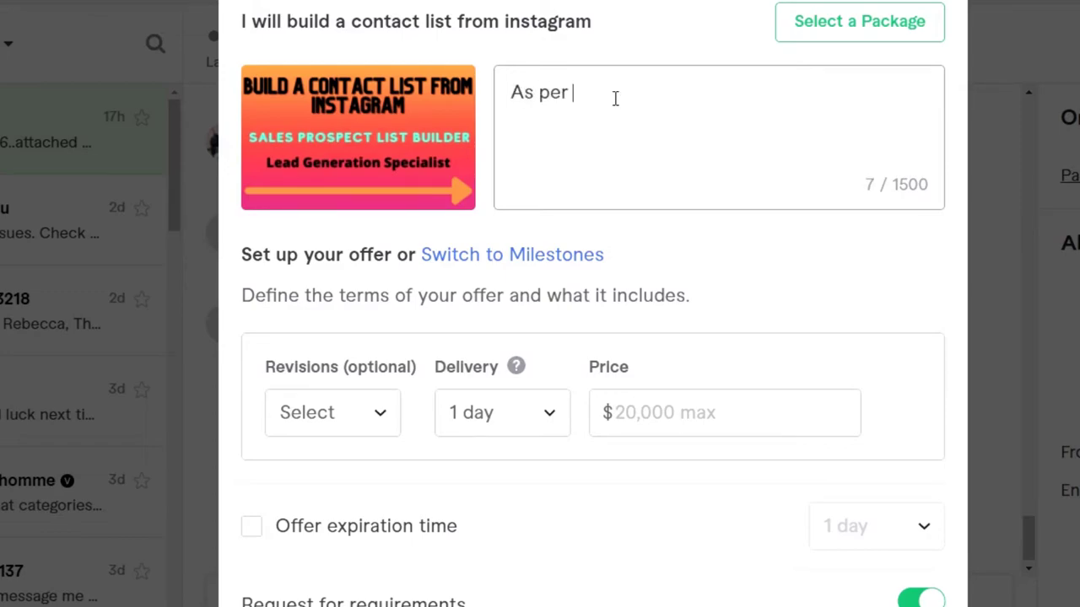
key("ctrl+v")
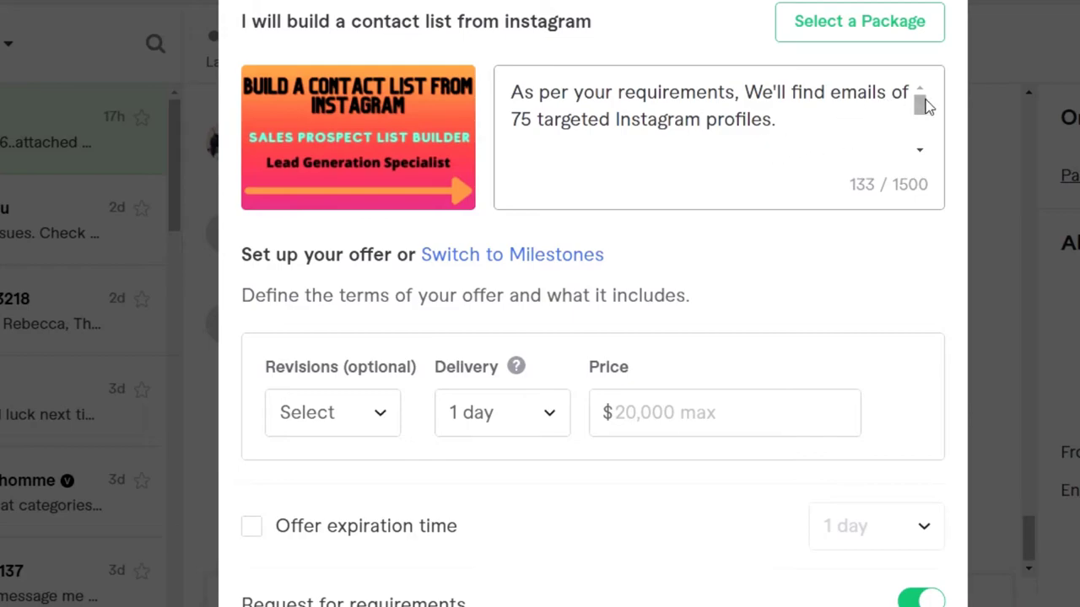
left_click_drag(918, 101, 925, 140)
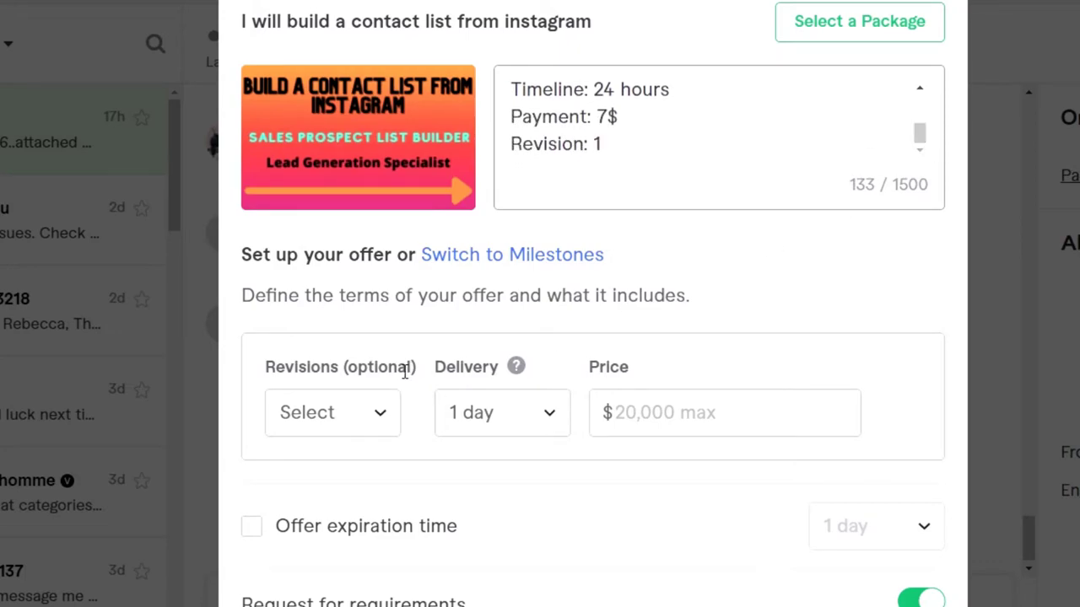
Step: Set the offer terms to 1 revision, 1 day delivery and a price of $7
scroll(449, 317, "down", 2)
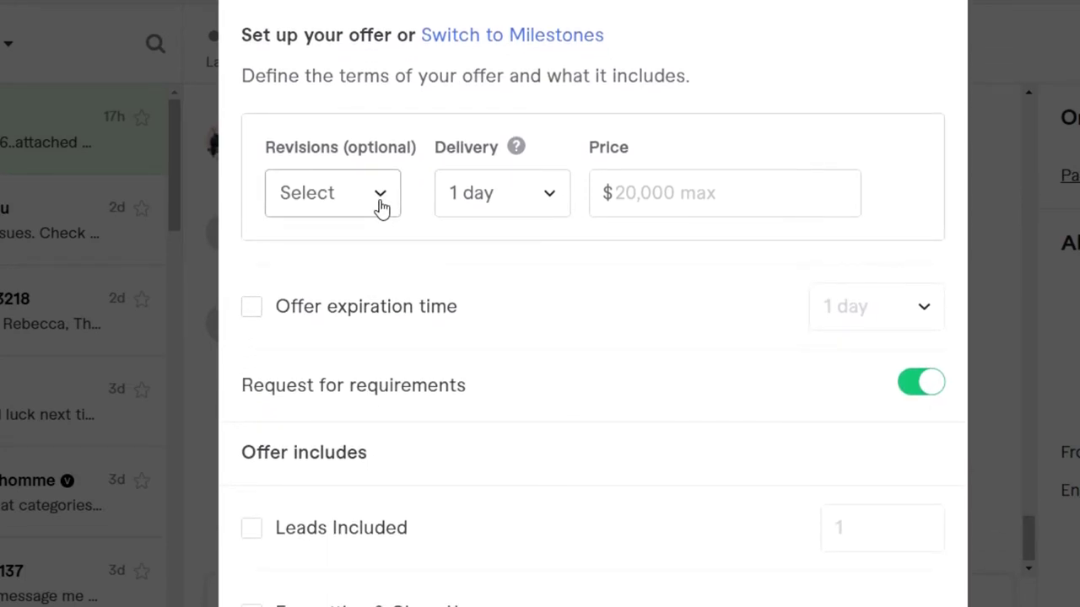
left_click(378, 205)
left_click(321, 377)
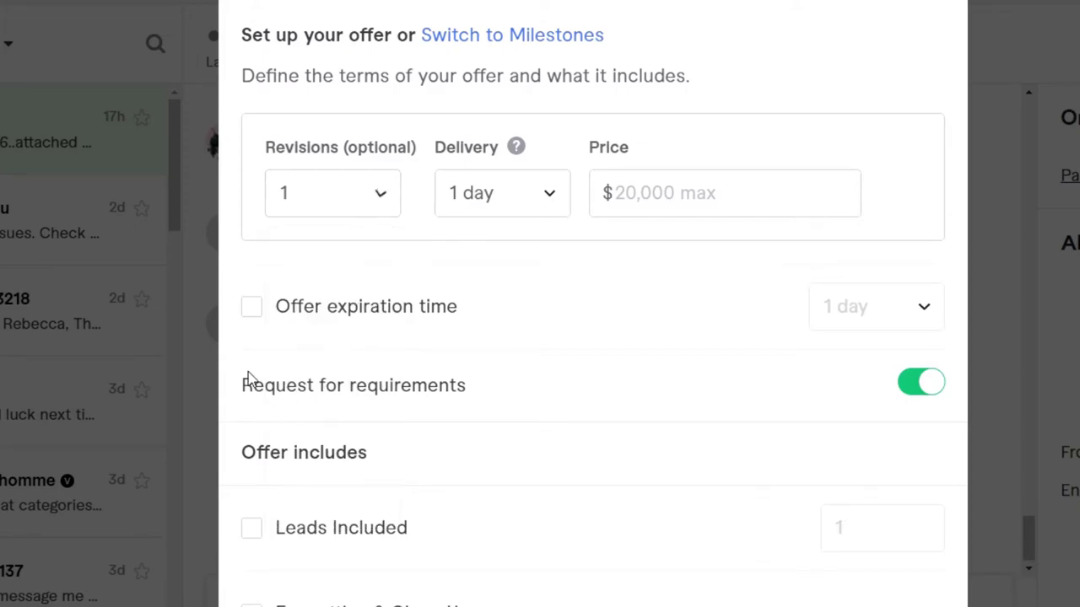
left_click(538, 198)
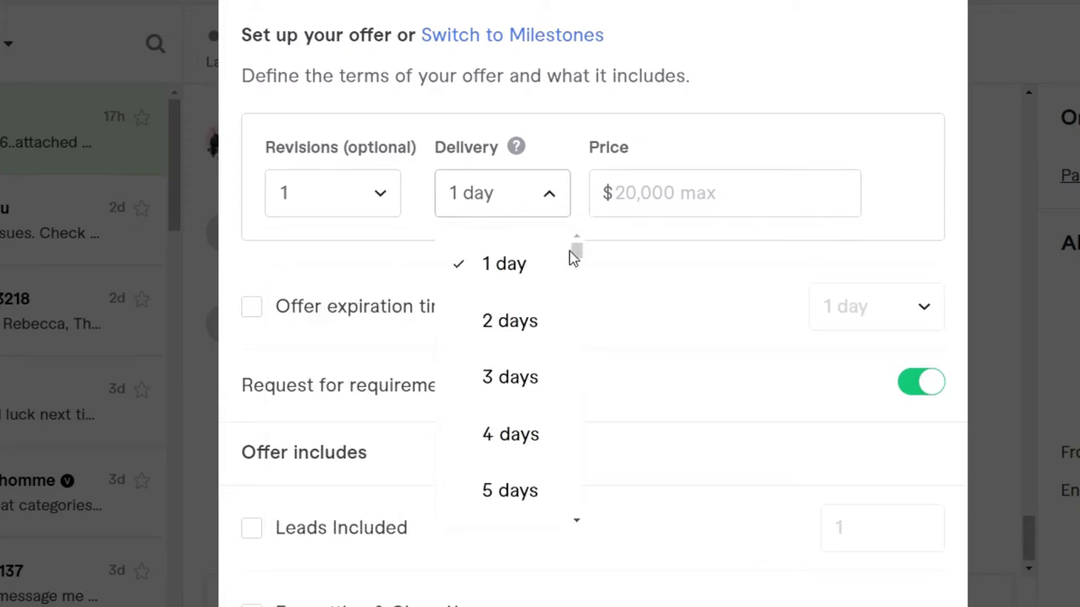
left_click(511, 265)
left_click(635, 202)
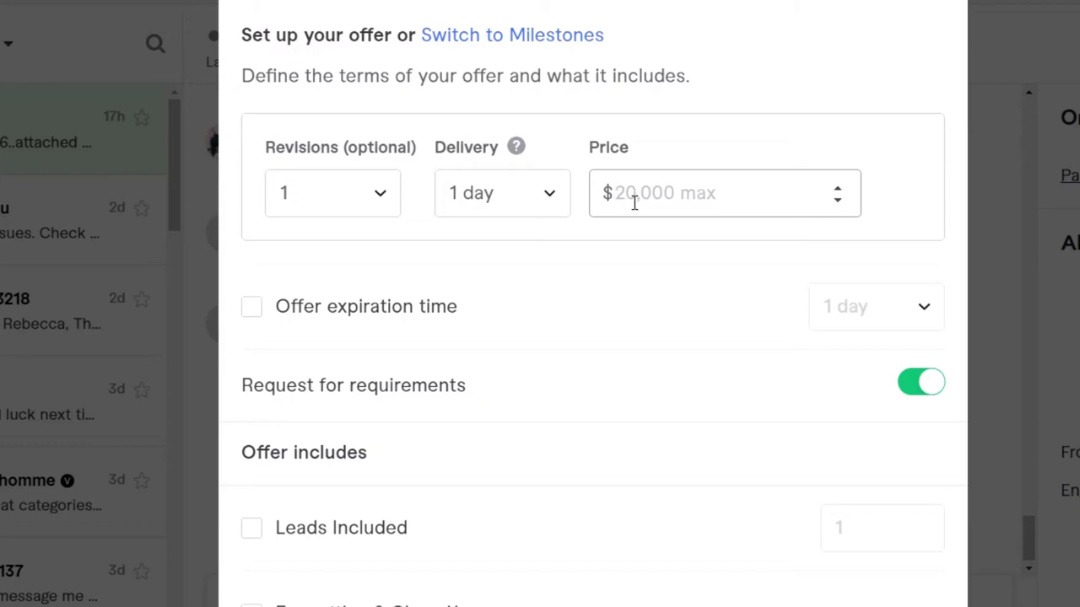
type("7")
Step: Check the offer's terms against its description and turn off the request for requirements
scroll(670, 234, "up", 3)
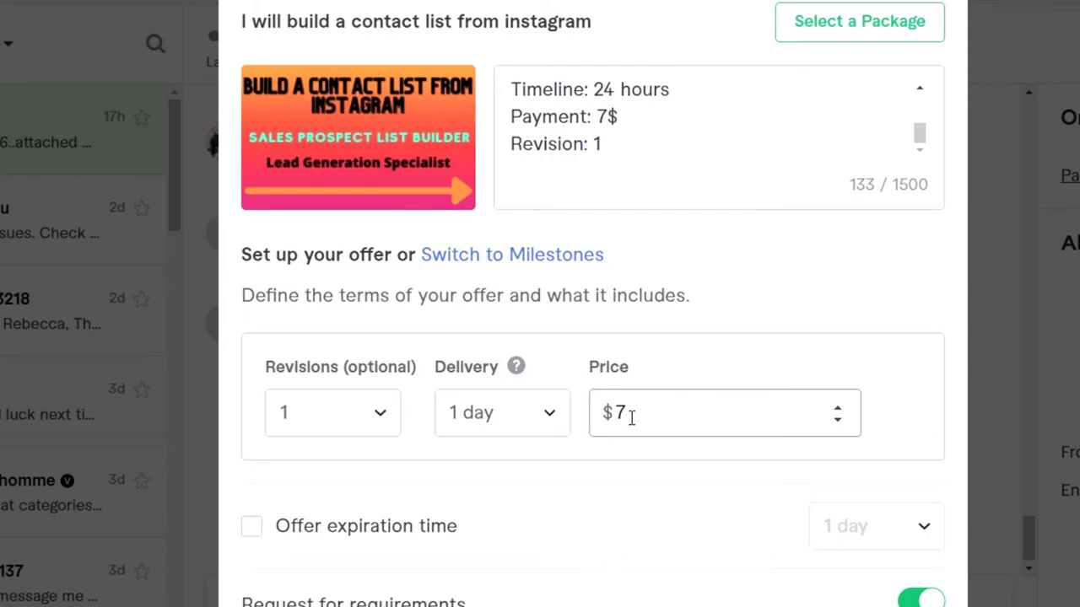
scroll(552, 460, "down", 3)
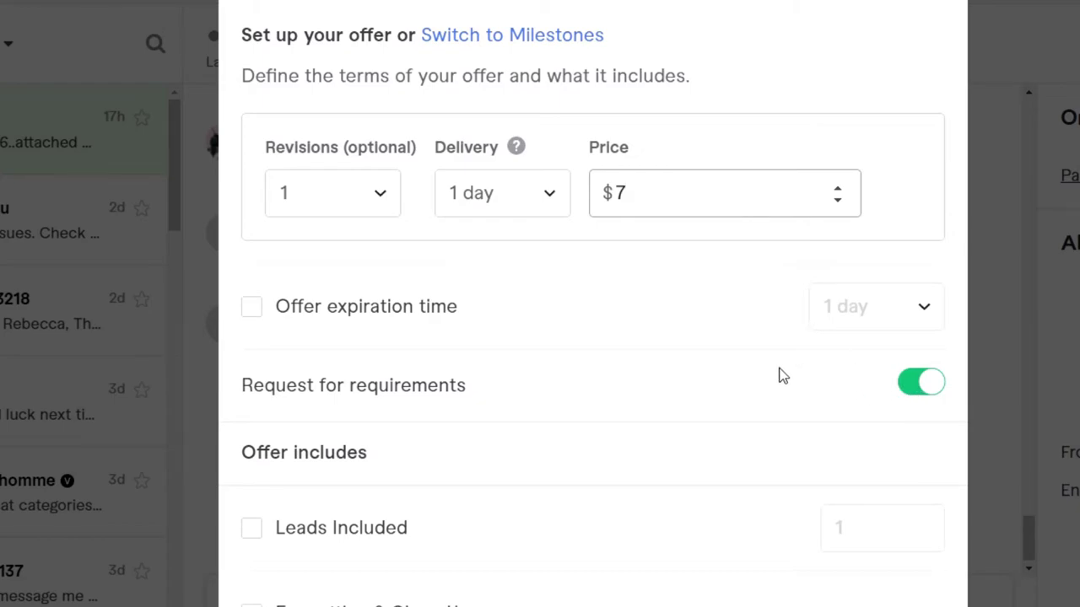
scroll(780, 374, "up", 3)
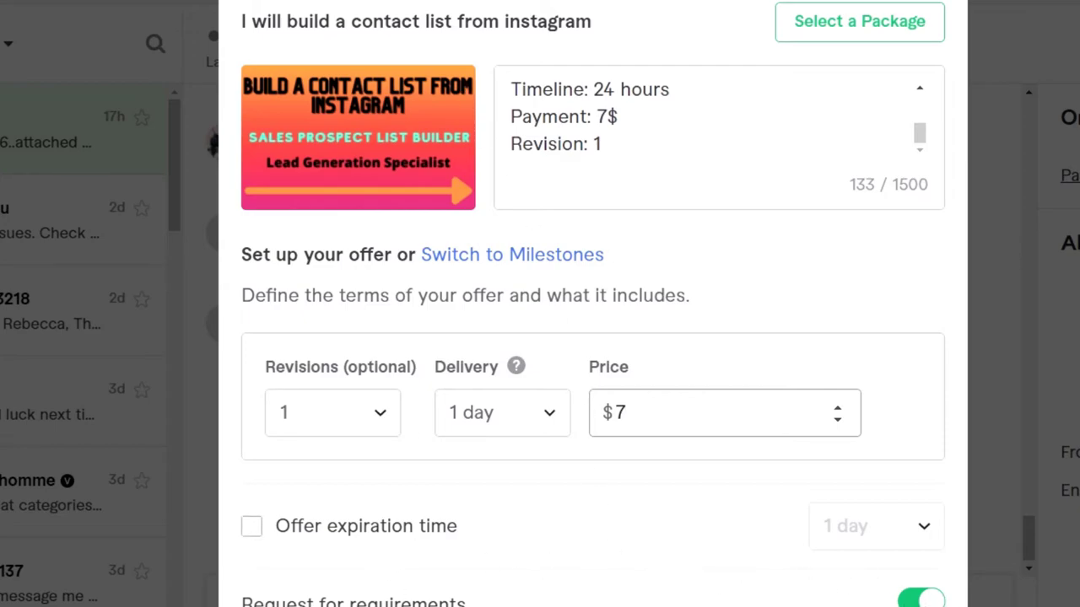
left_click(919, 601)
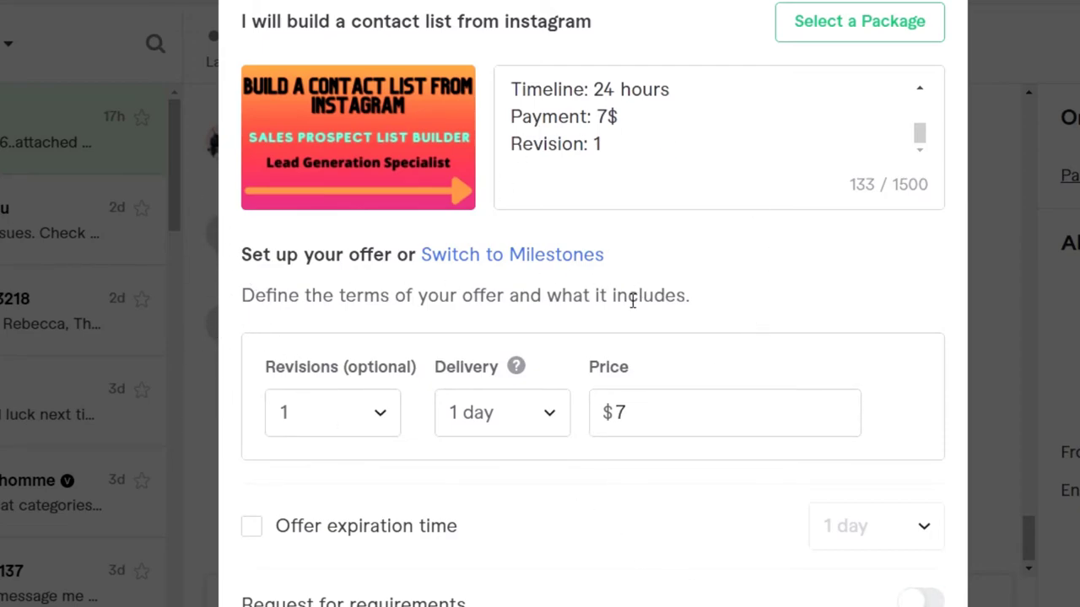
Step: Include 75 leads, Formatting & Clean Up and 12 hours of work in the offer
scroll(622, 456, "down", 4)
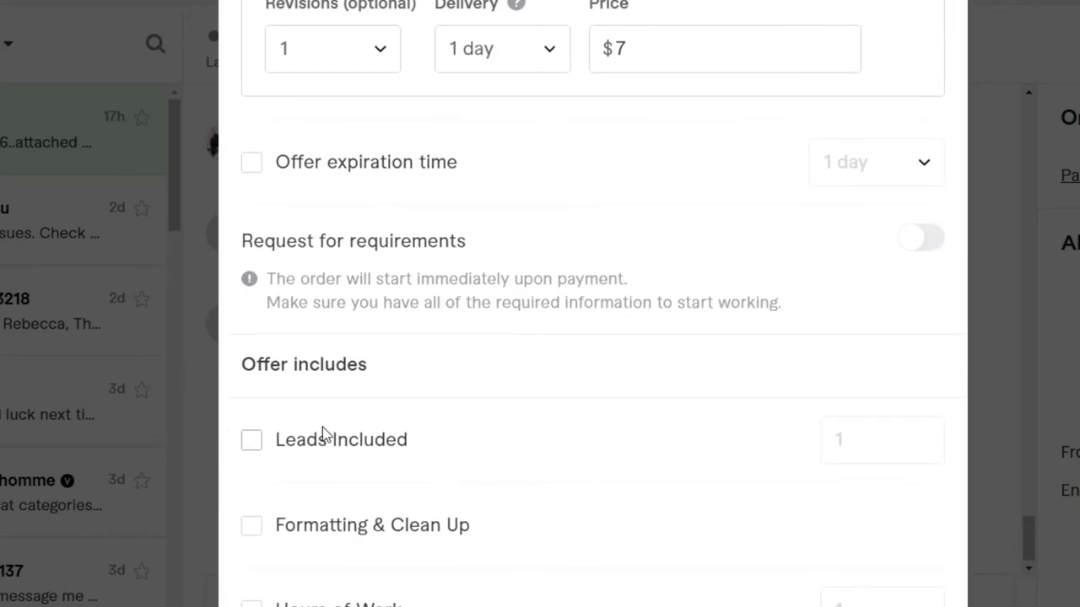
left_click(252, 440)
double_click(824, 440)
type("75")
left_click(362, 535)
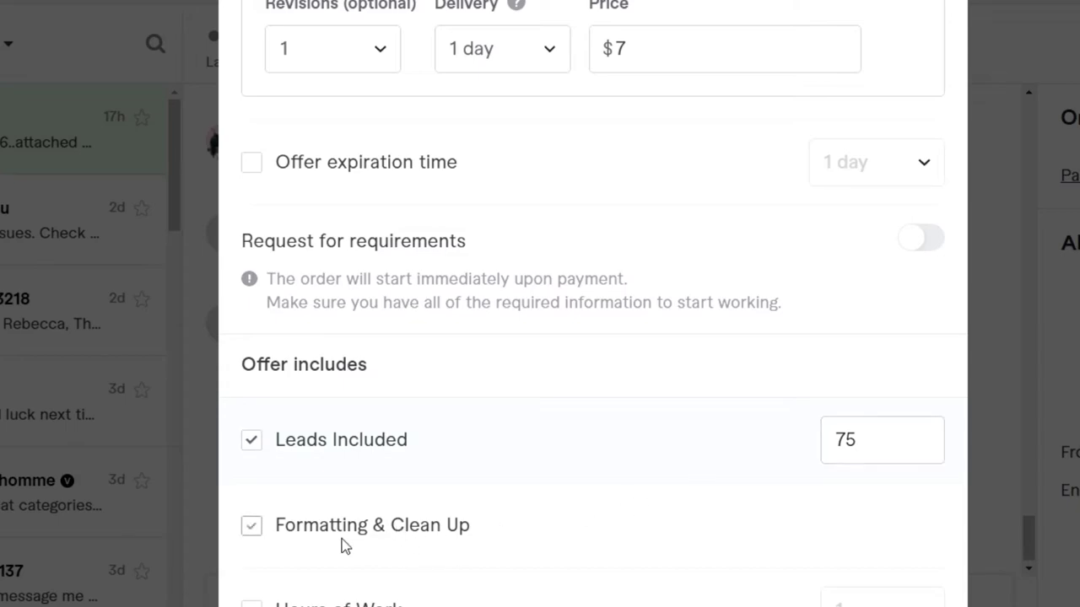
left_click(693, 601)
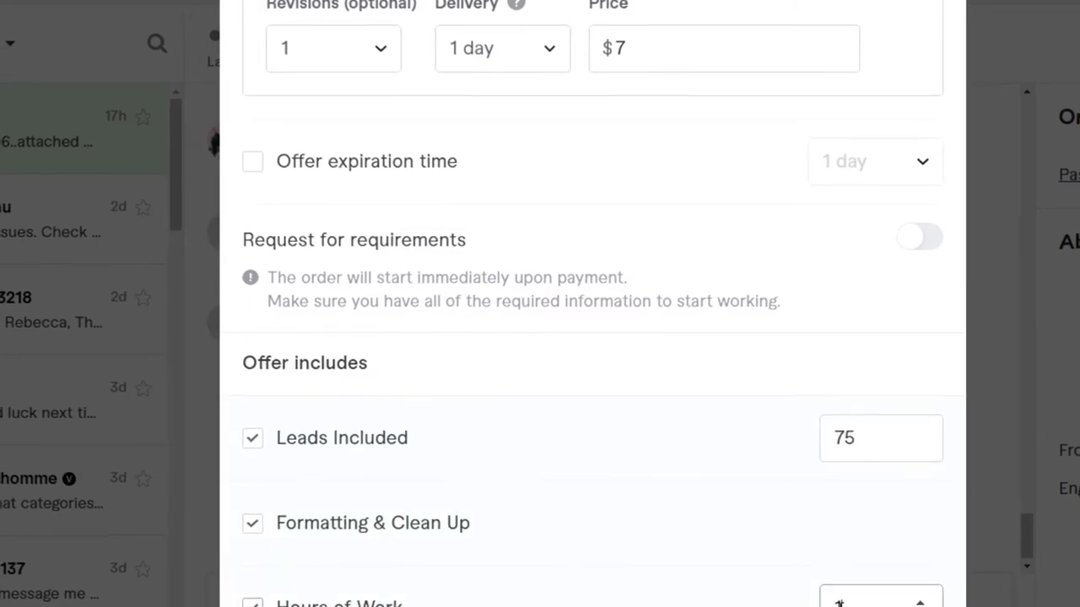
type("12")
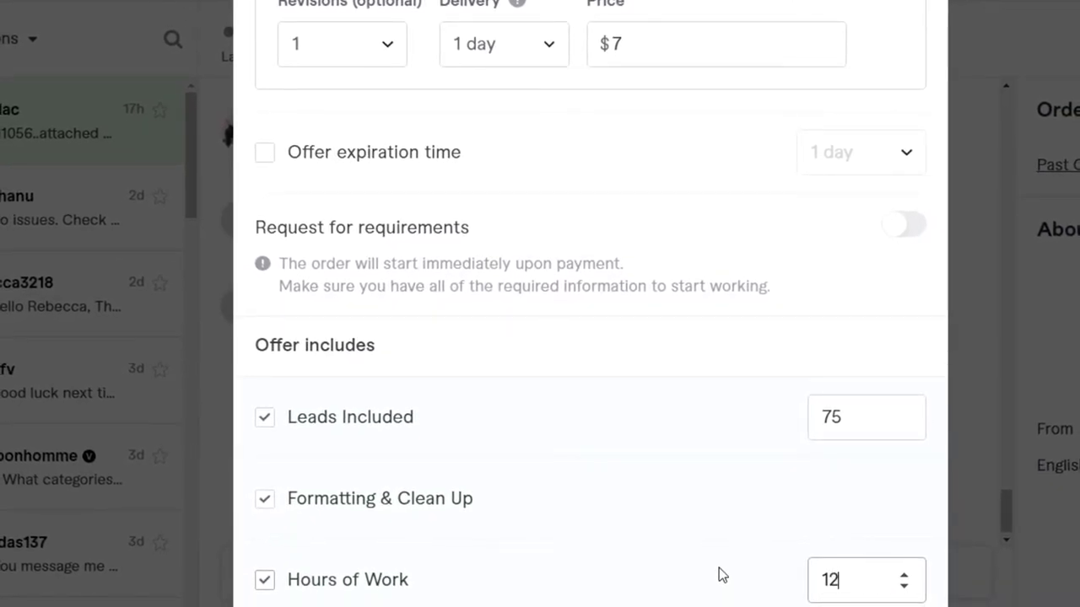
Step: Try a 3-day expiration time for the offer and switch the expiration back off
scroll(731, 452, "up", 3)
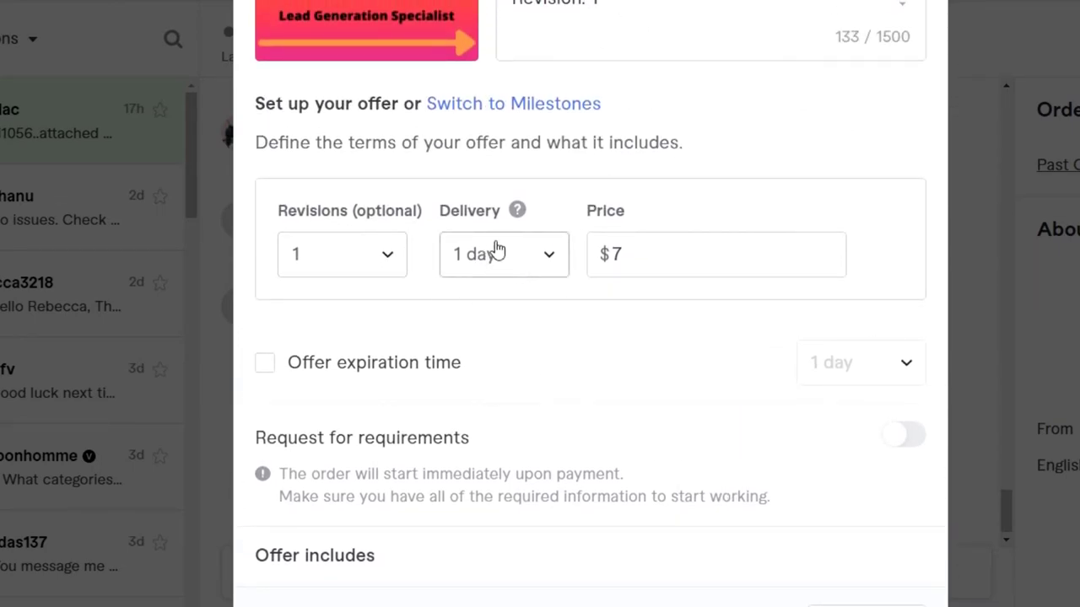
scroll(568, 364, "down", 2)
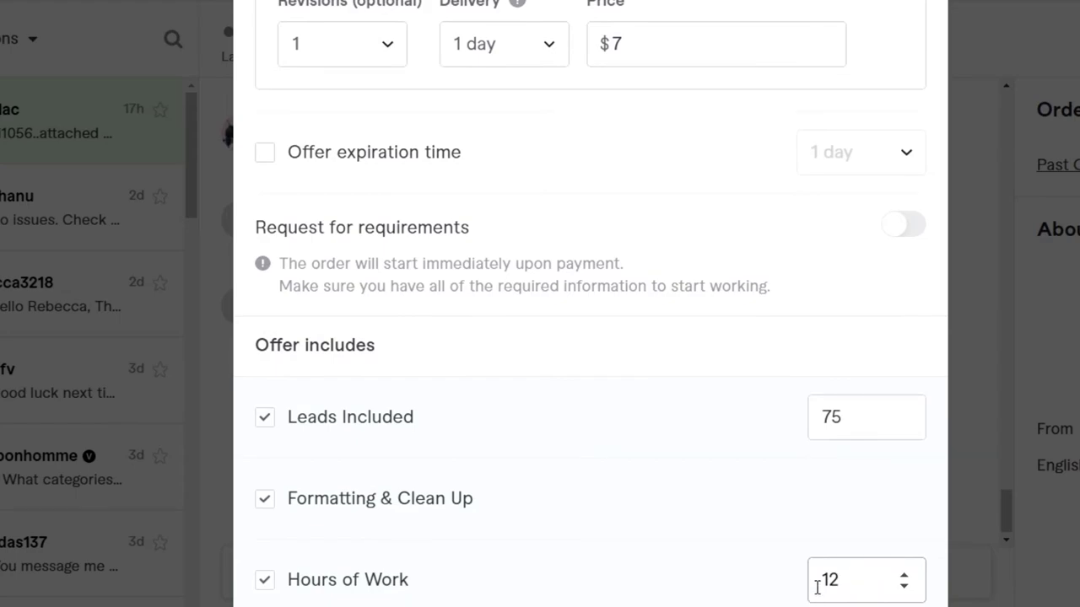
scroll(658, 334, "up", 2)
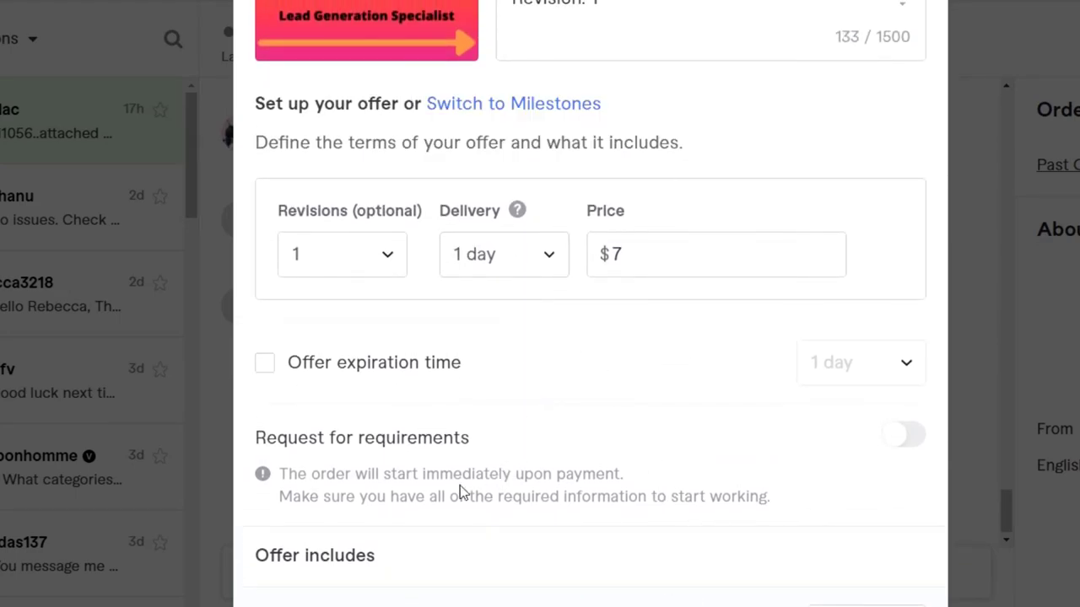
left_click(266, 366)
left_click(880, 367)
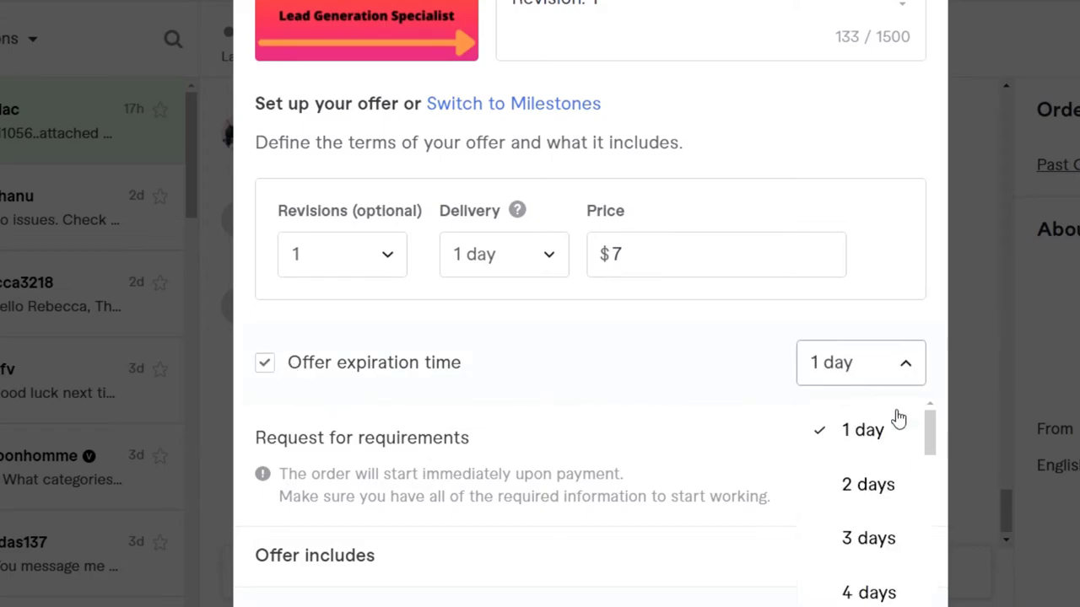
left_click(868, 539)
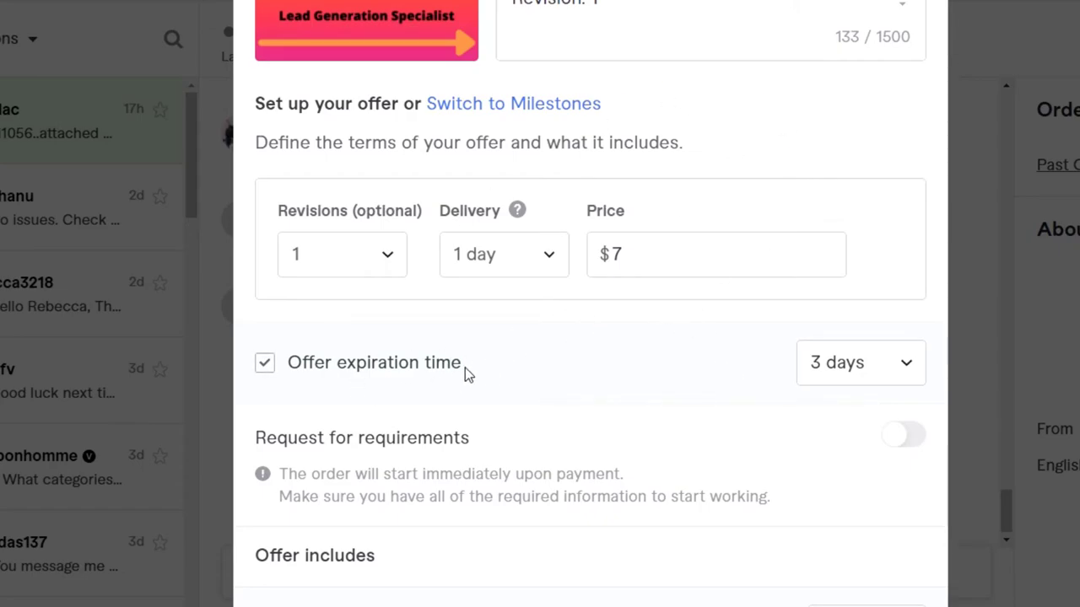
left_click(265, 364)
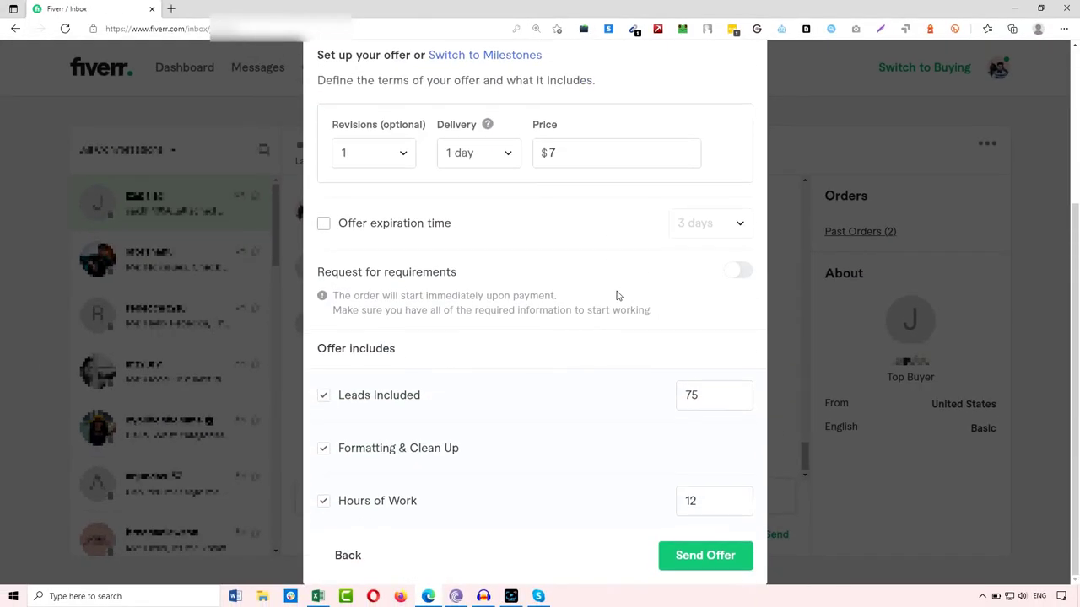
Step: Review the completed offer terms and inclusions and send the offer to the buyer
scroll(532, 279, "up", 3)
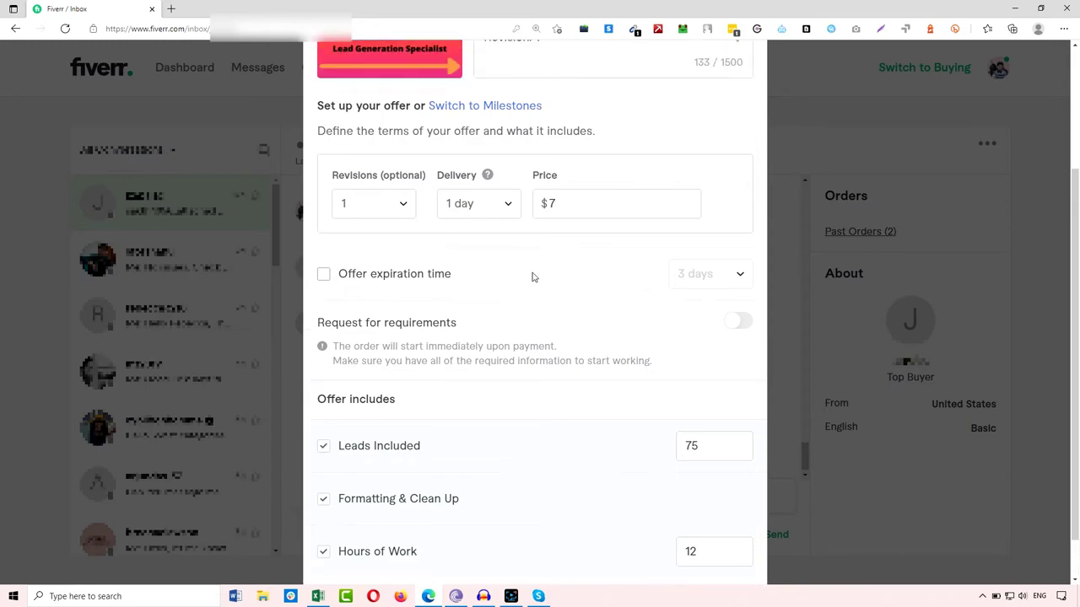
scroll(591, 276, "down", 2)
scroll(582, 308, "down", 1)
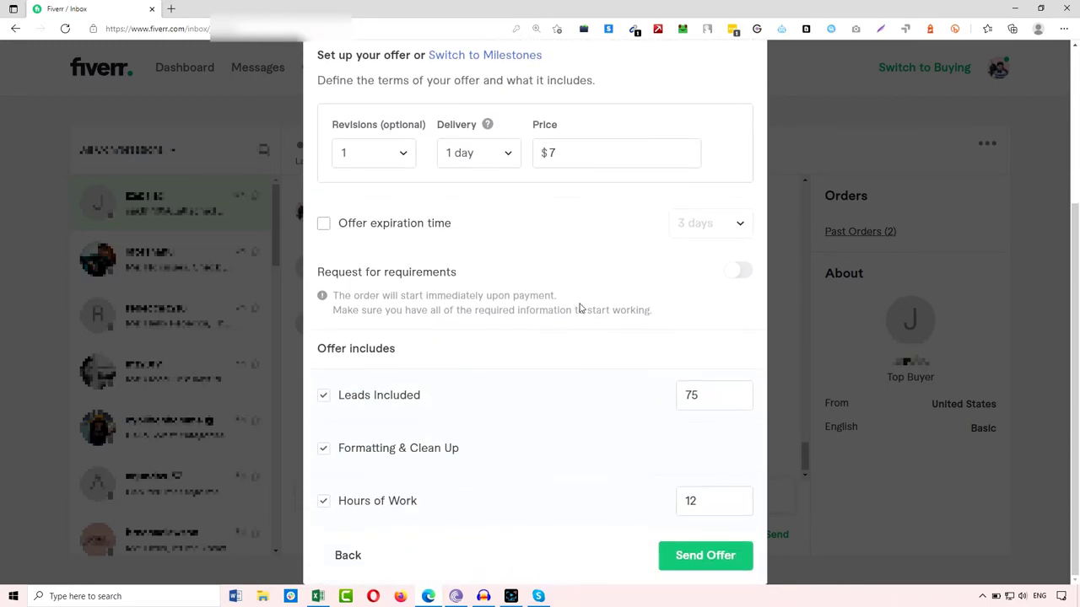
left_click(695, 556)
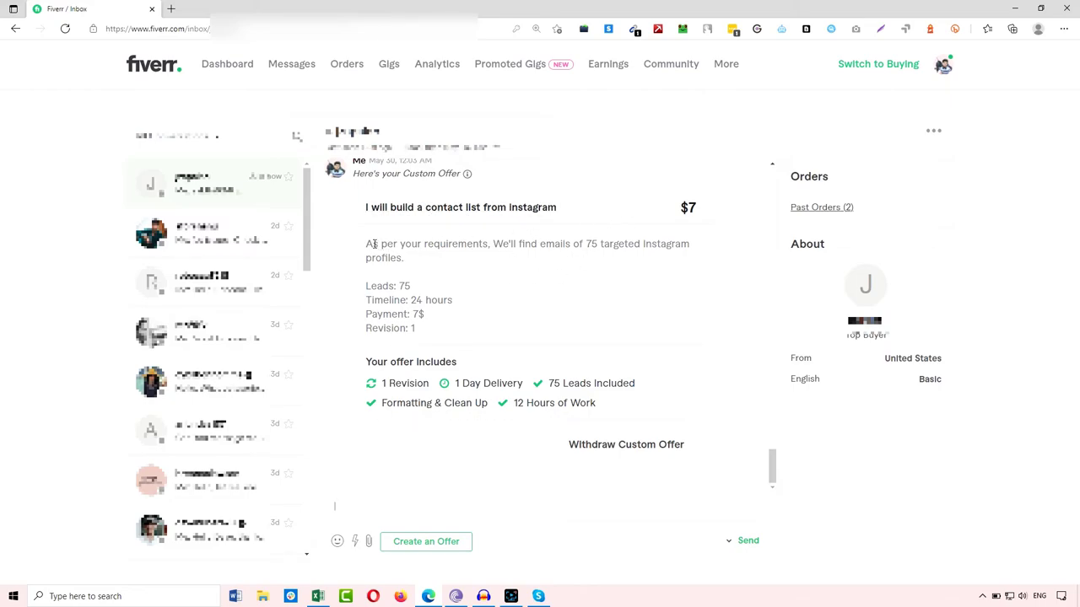
Step: Examine the sent custom offer's description and included items, and open the page for managing orders
left_click_drag(366, 244, 444, 364)
left_click(402, 382)
left_click(414, 364)
left_click_drag(398, 382, 573, 402)
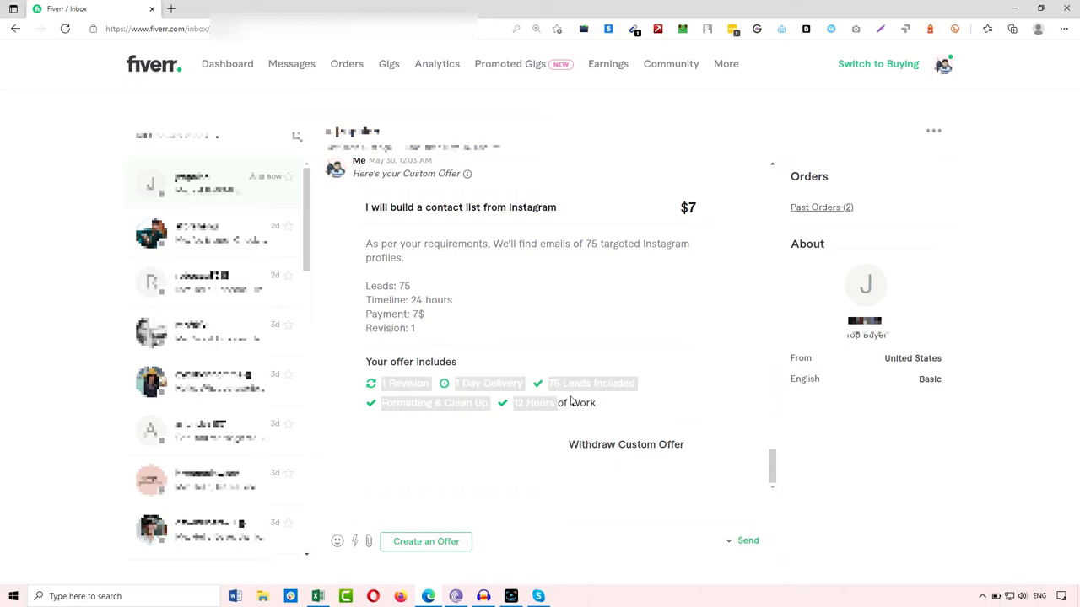
left_click(573, 402)
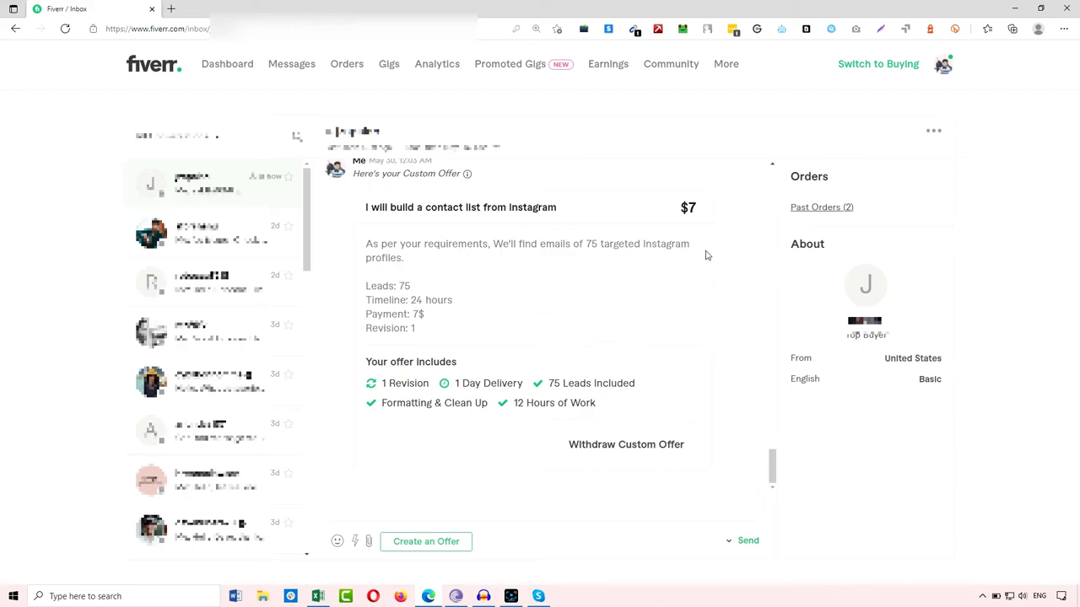
left_click(348, 72)
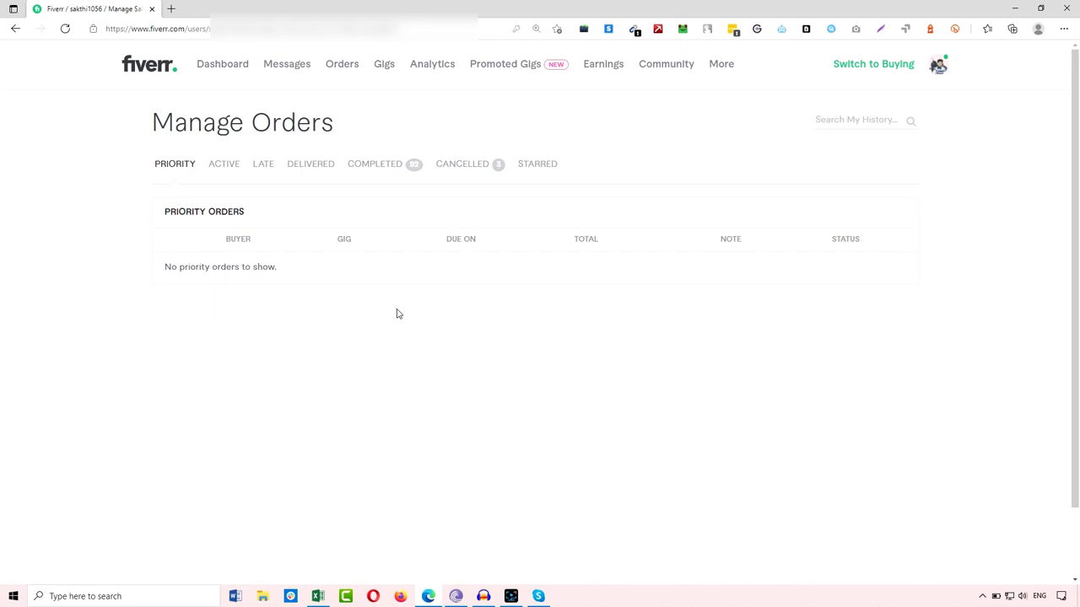
Step: Minimize the browser window to reach the desktop and refresh it
left_click(1015, 8)
right_click(752, 156)
left_click(788, 187)
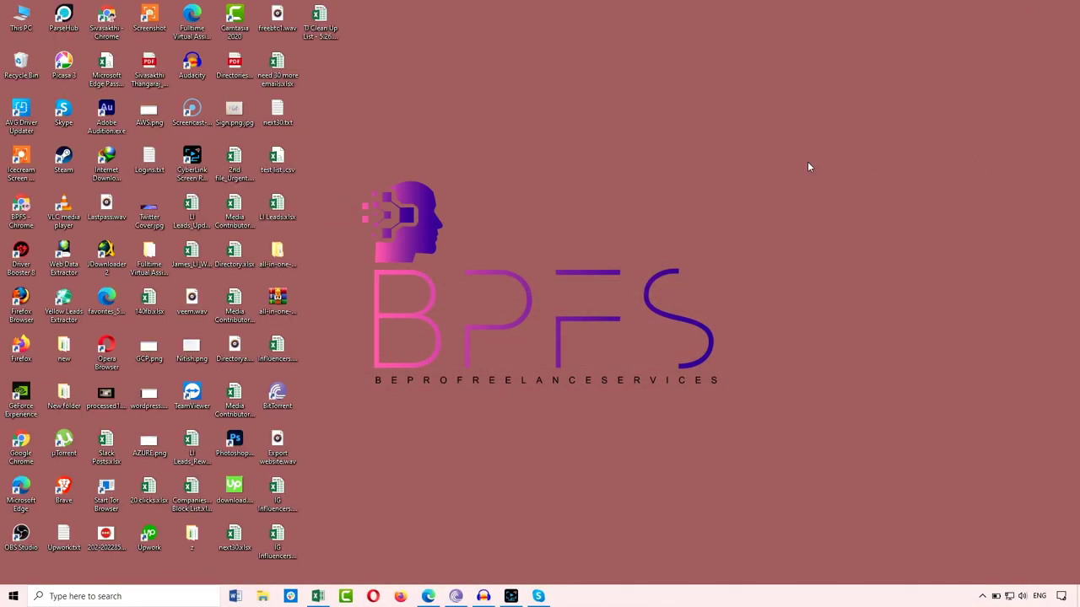